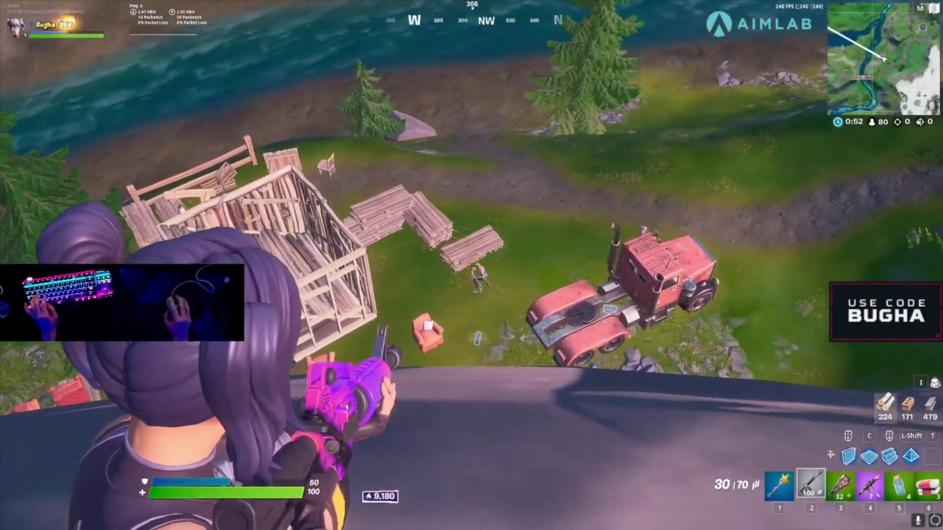
- Shoot the enemy, switch to the pickaxe with 1, and walk over the dropped ammo
click(471, 265)
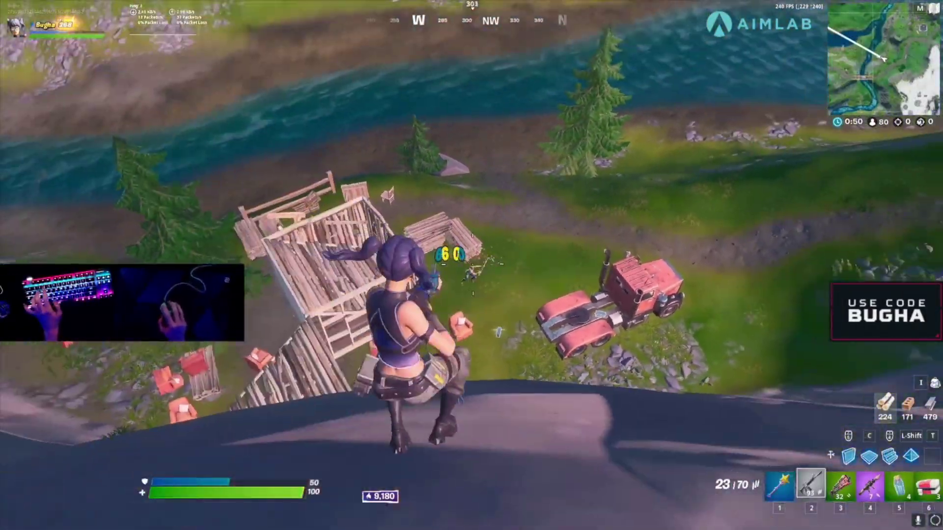
key(4)
click(471, 265)
key(1)
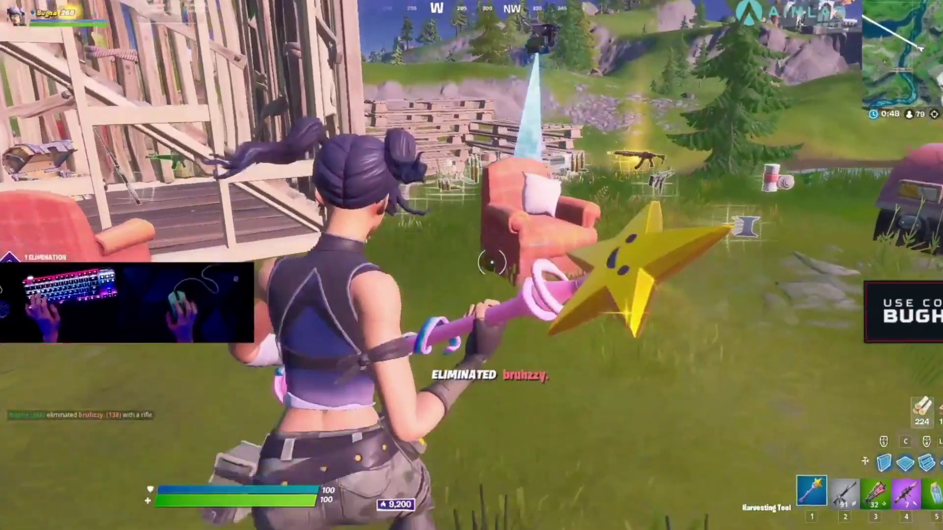
key(w)
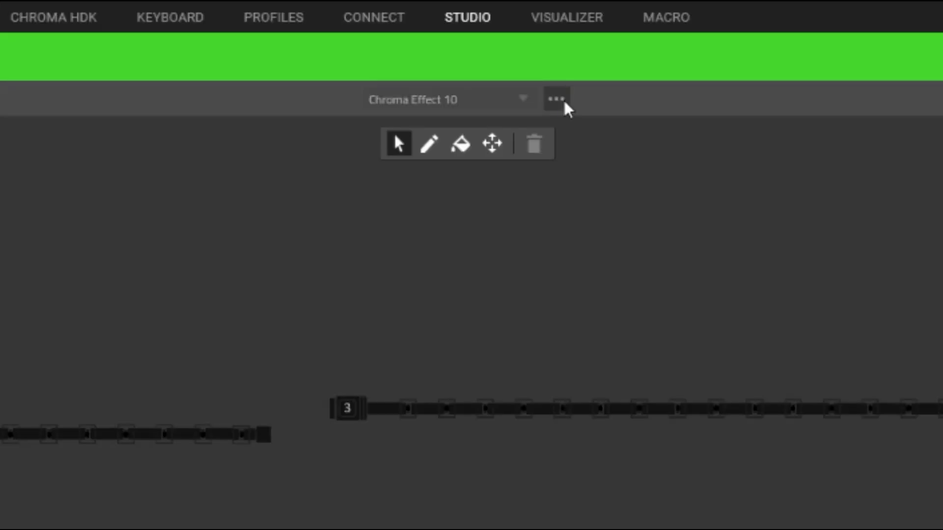
- Create a new Chroma effect, add a Wave layer, and delete the default Spectrum Cycling layer
click(510, 36)
click(588, 132)
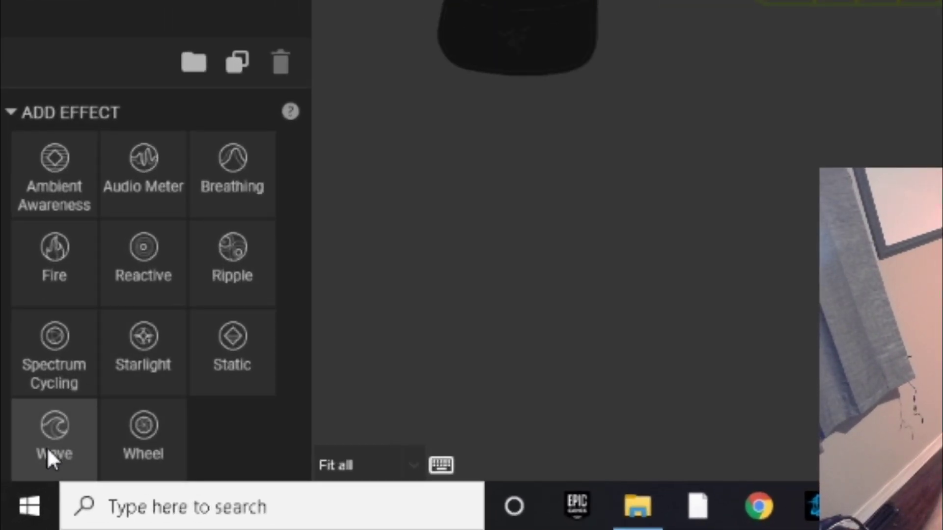
click(48, 449)
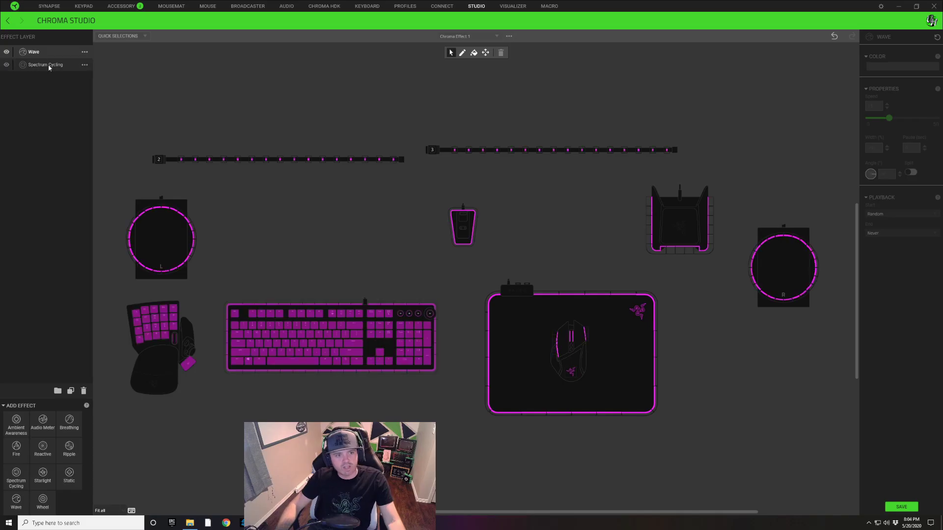
click(46, 64)
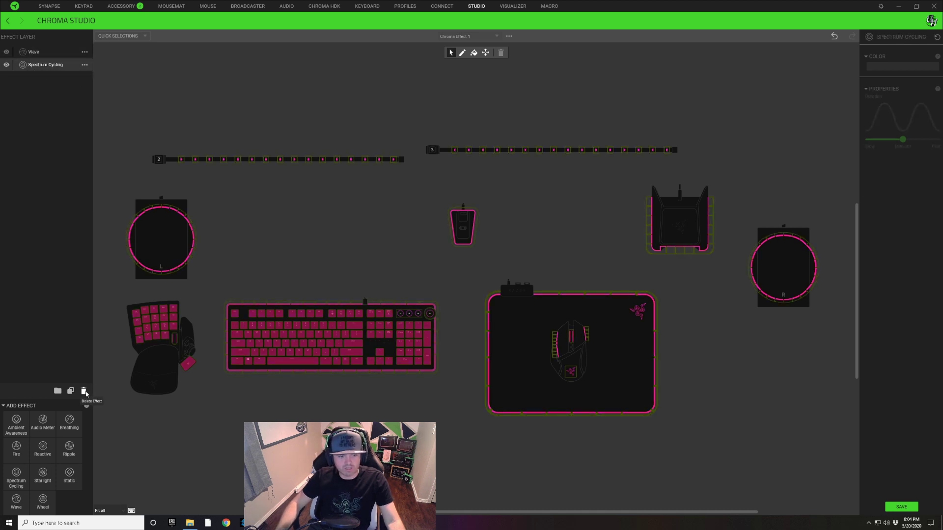
key(Delete)
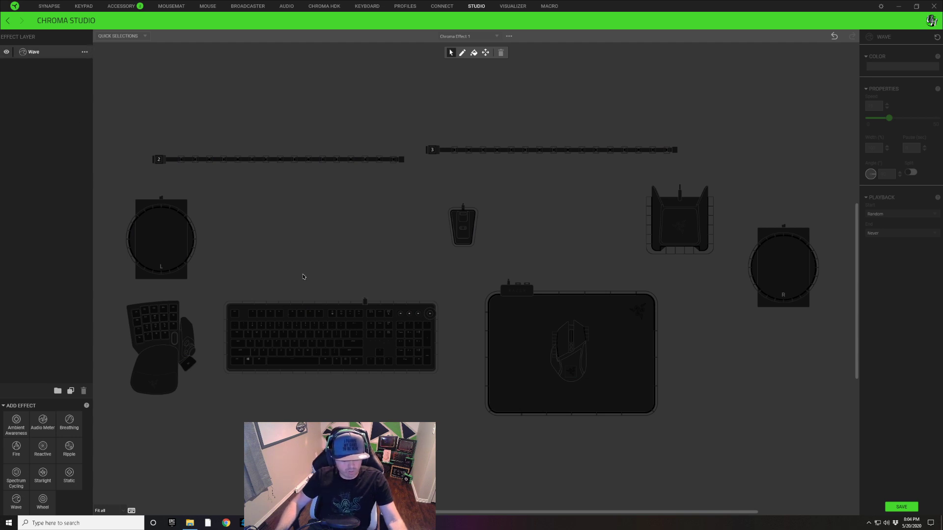
- Zoom onto the keyboard and marquee-select every key for the Wave layer
scroll(273, 350, up, 5)
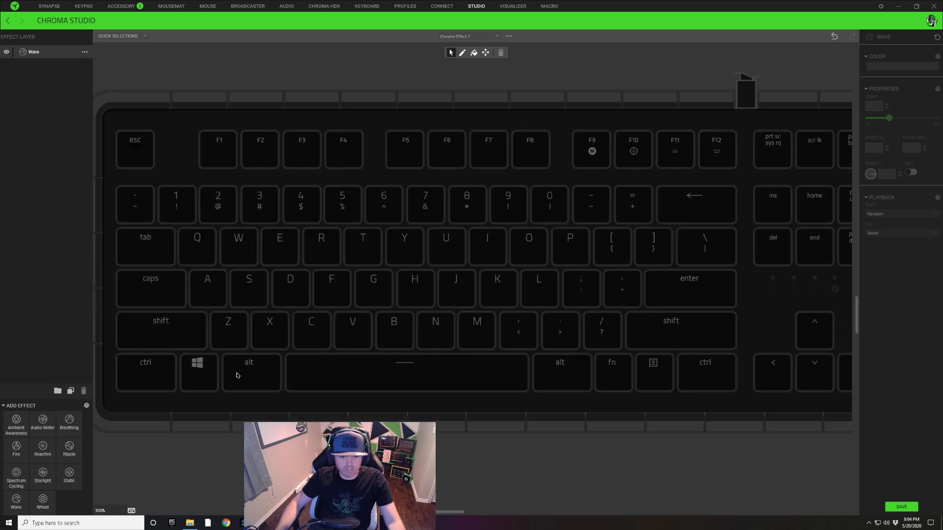
scroll(294, 361, down, 2)
scroll(485, 303, down, 2)
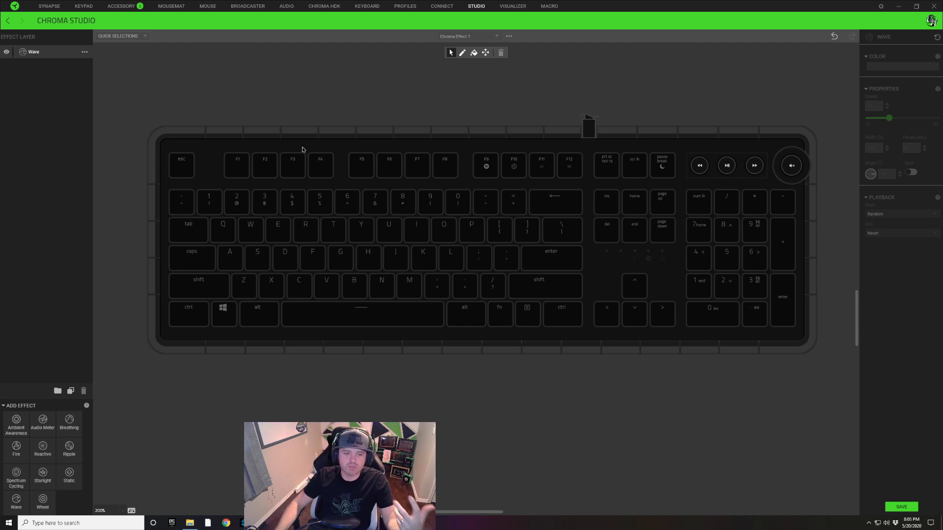
drag(131, 130, 821, 385)
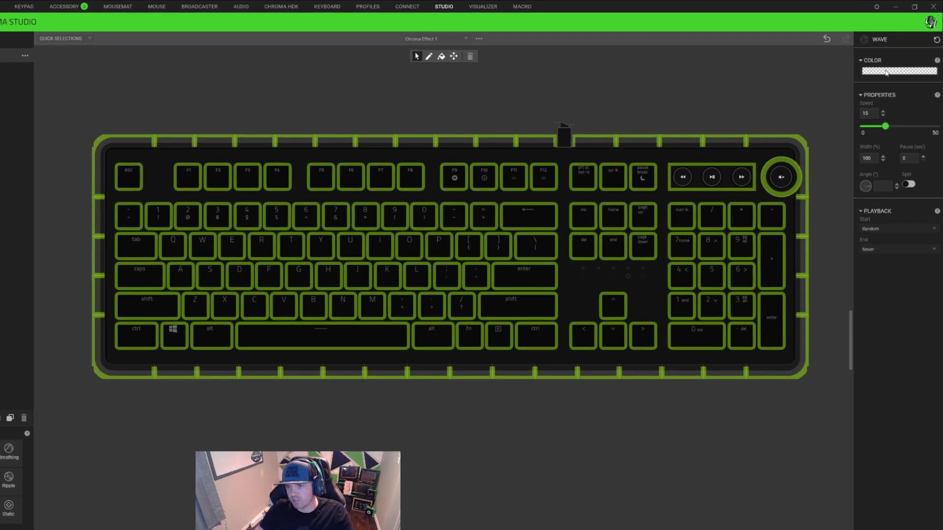
click(887, 66)
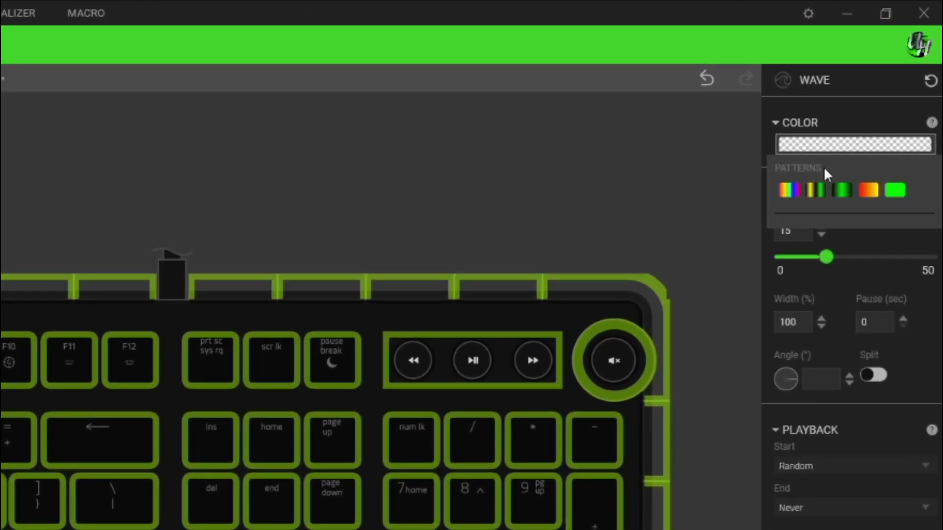
- Apply the green gradient pattern, shift its middle stop left and make it cyan
click(843, 190)
click(842, 189)
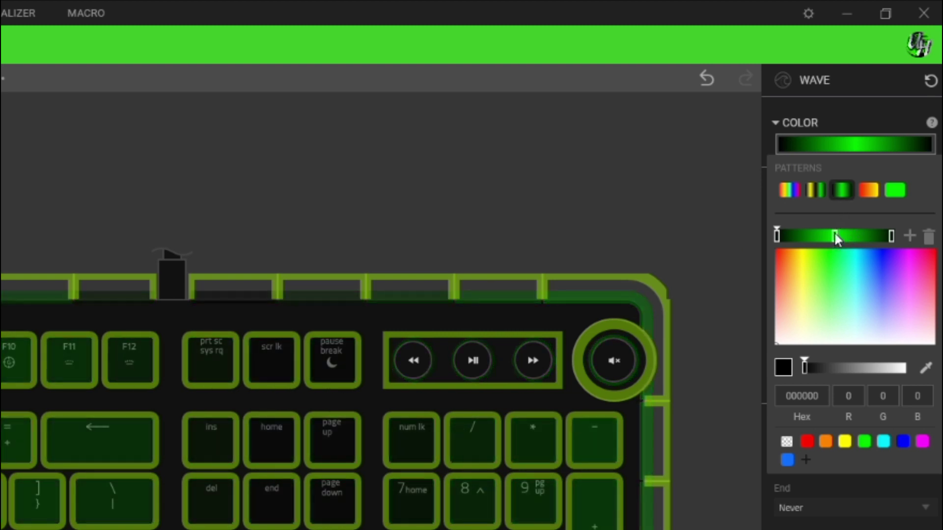
drag(835, 234, 812, 237)
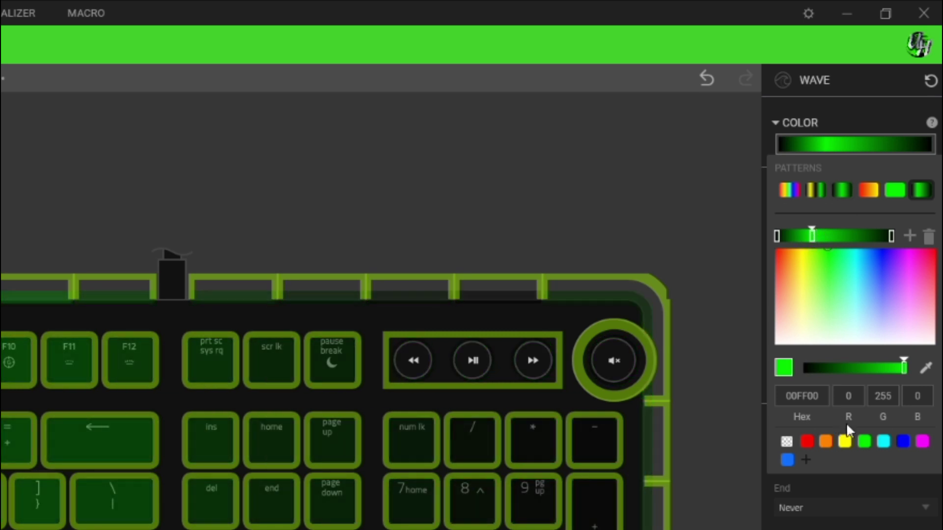
click(882, 442)
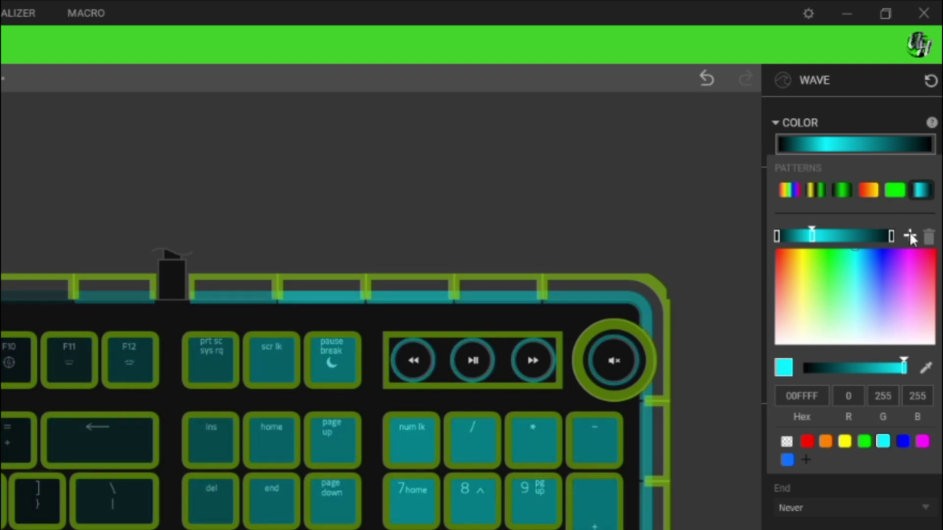
- Add a new blue gradient stop and nudge it into place
click(910, 236)
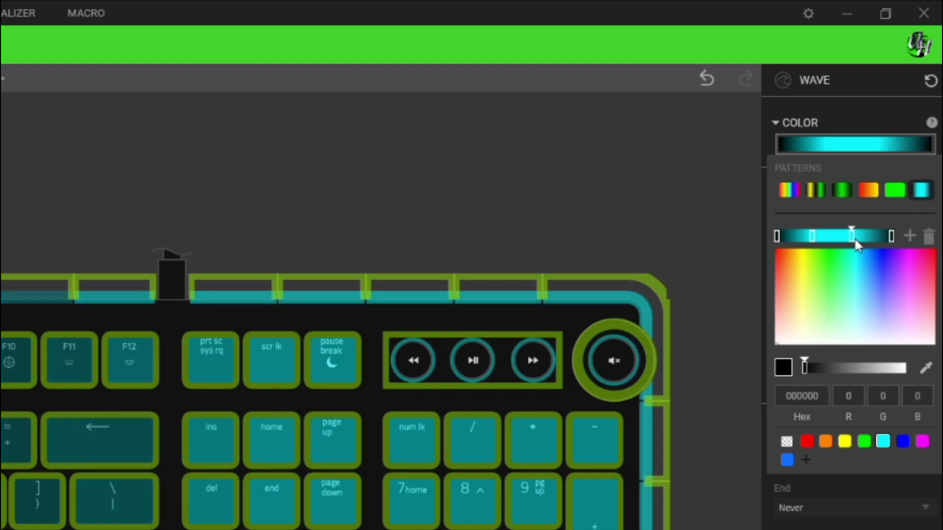
click(852, 236)
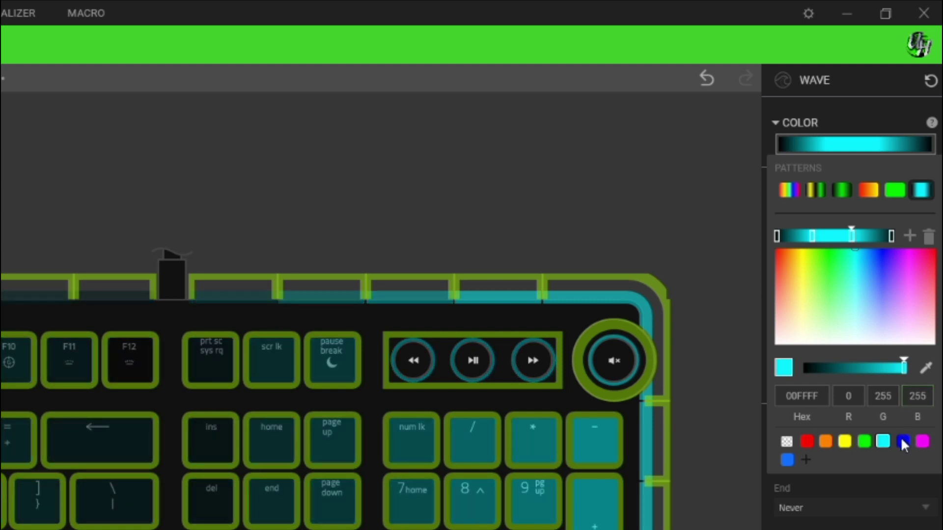
click(902, 441)
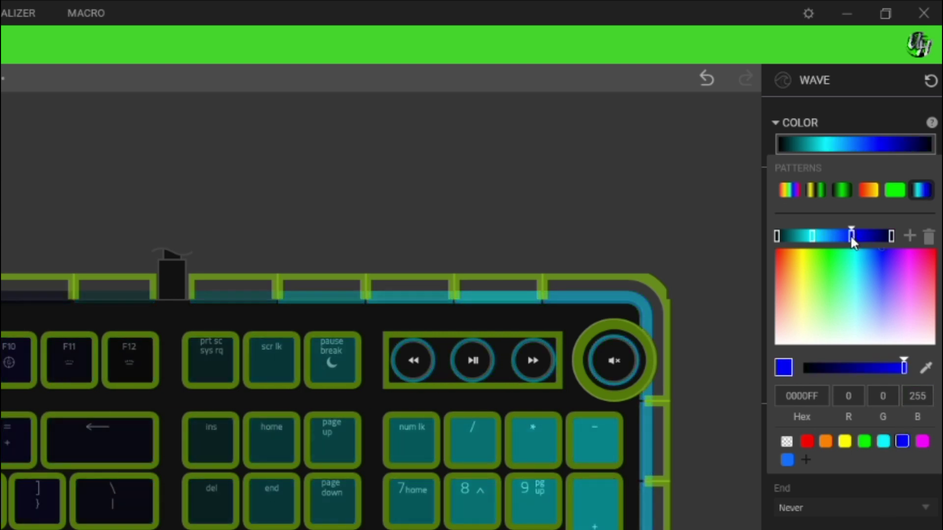
drag(838, 231, 842, 235)
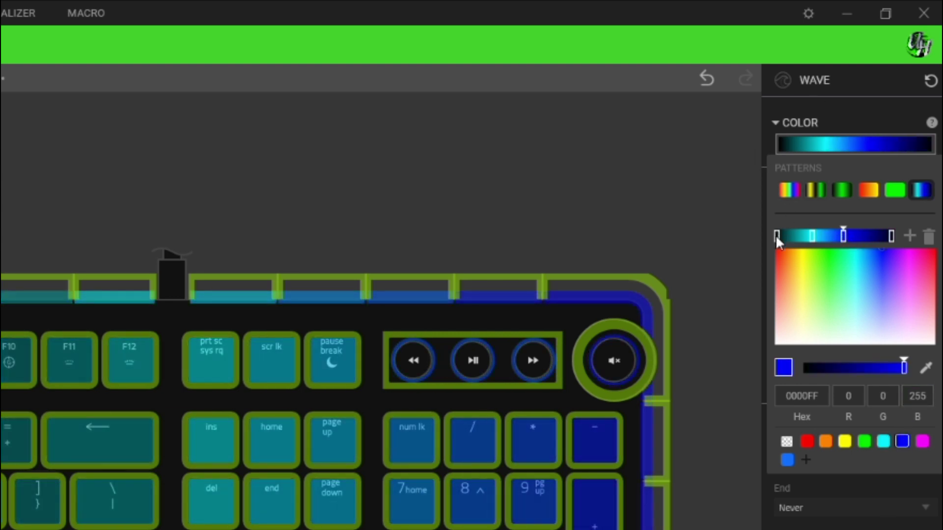
click(776, 236)
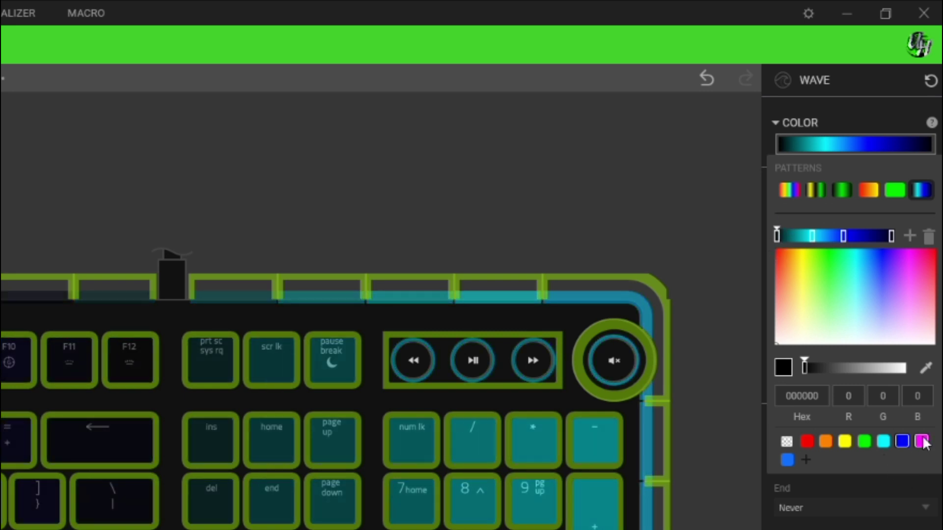
- Make the first and last gradient stops magenta and slide the magenta, cyan and blue stops slightly left
click(922, 442)
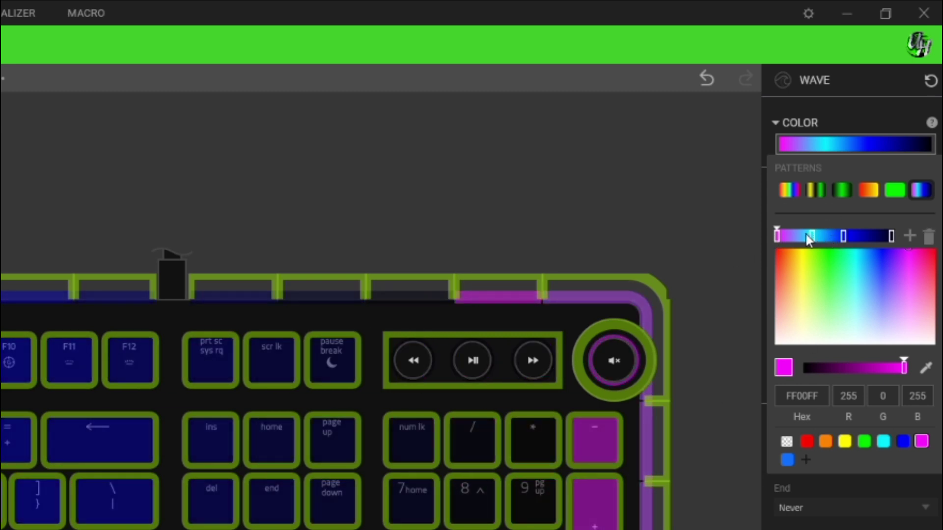
click(891, 236)
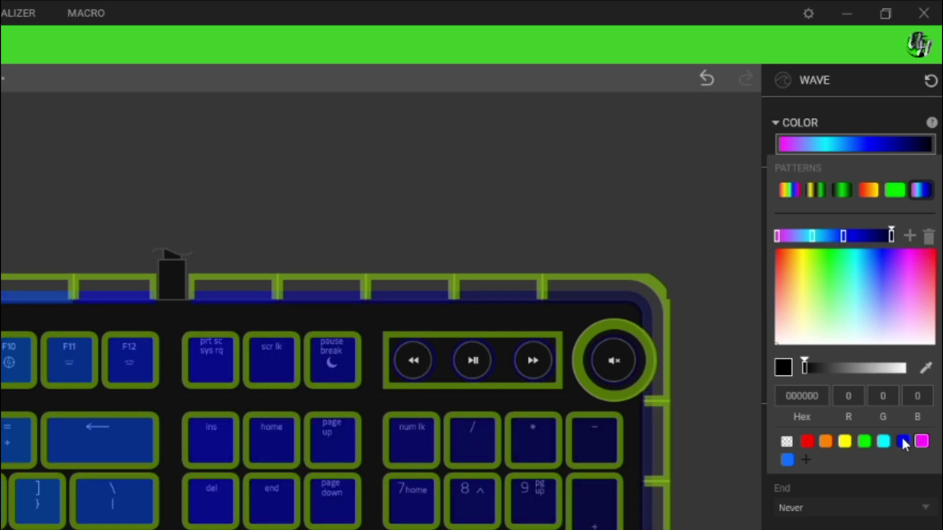
click(923, 445)
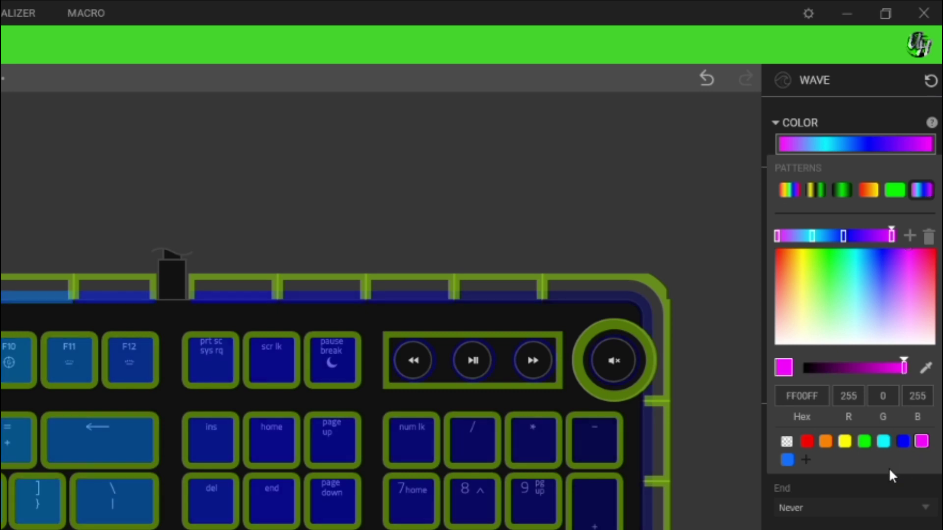
drag(891, 236, 863, 236)
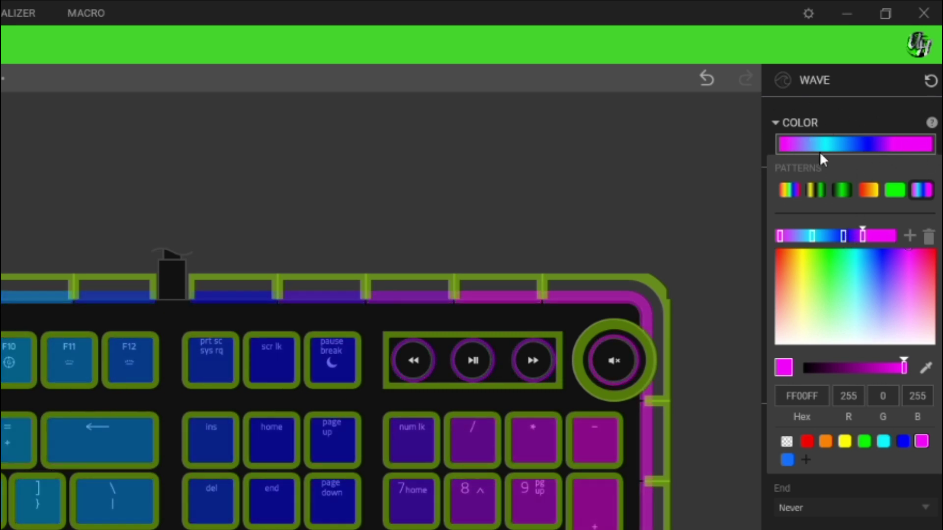
drag(812, 236, 806, 236)
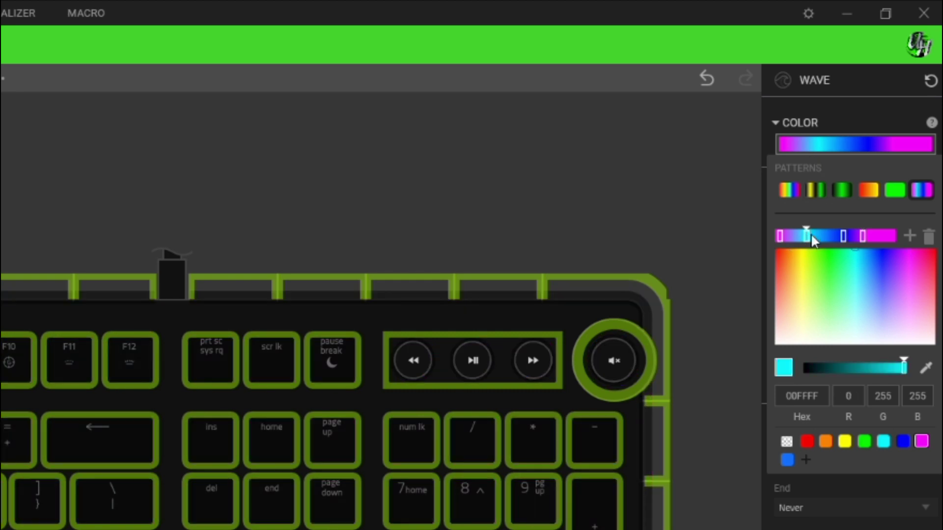
drag(844, 237, 833, 239)
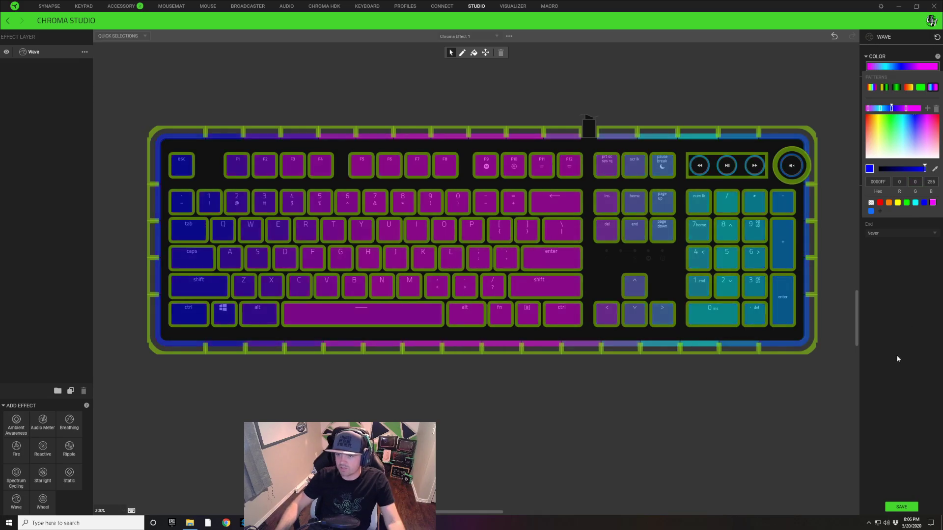
- Set the Wave angle to 180° and speed to 1, then deselect the keys
click(912, 265)
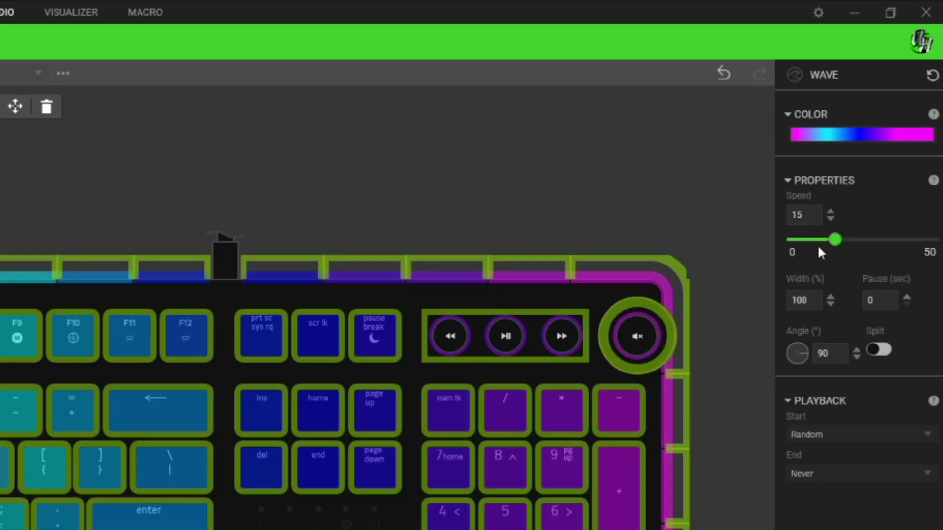
drag(804, 351, 797, 378)
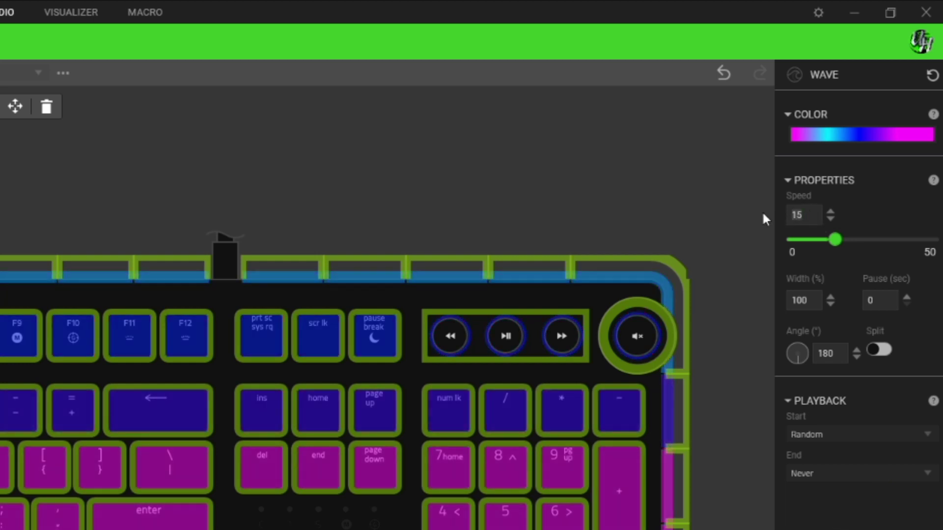
key(BackSpace)
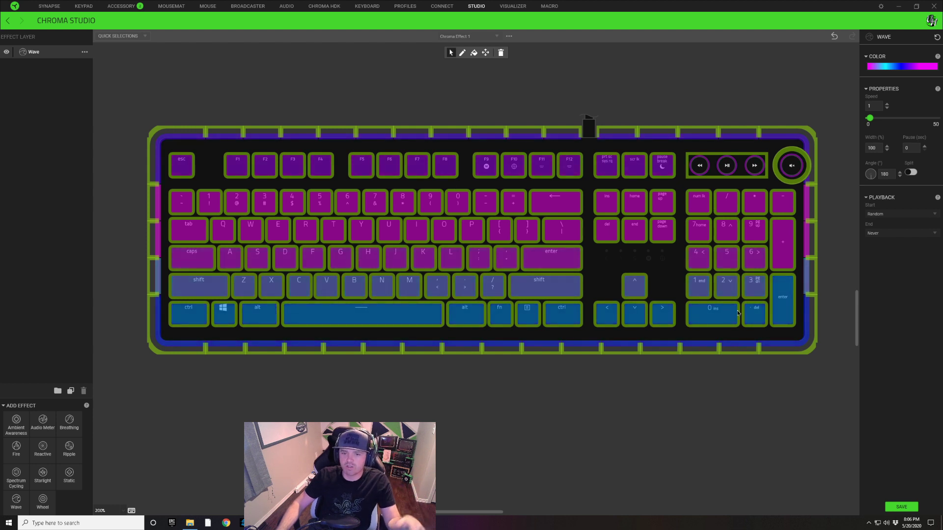
click(216, 93)
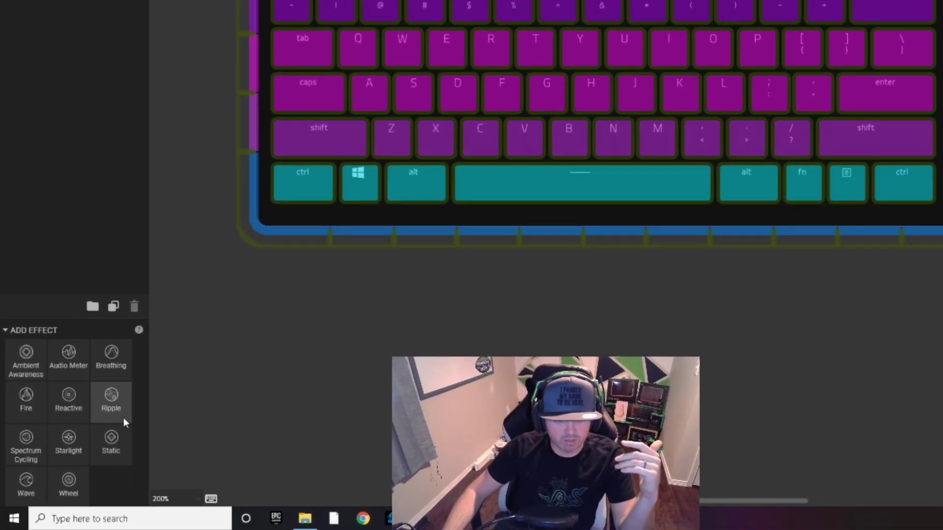
- Add a Ripple layer above the Wave and apply it to the function-key row
click(128, 398)
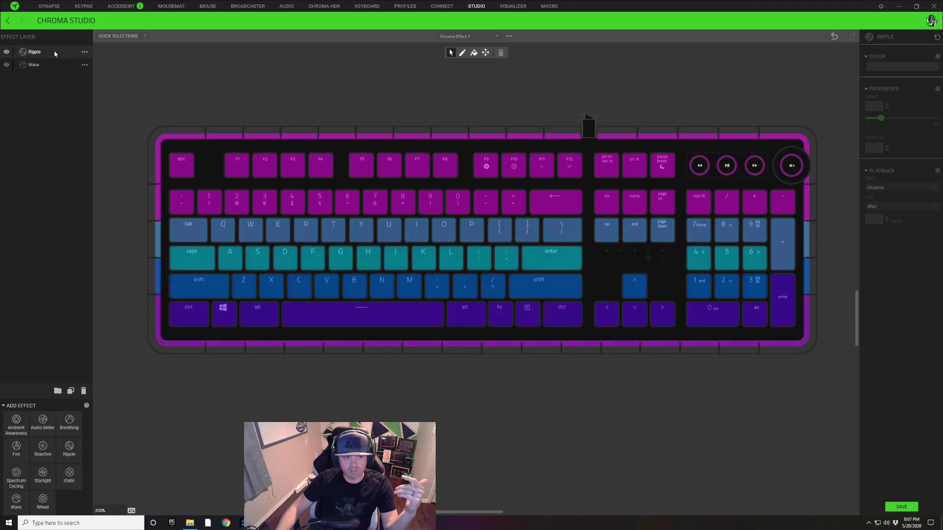
click(54, 51)
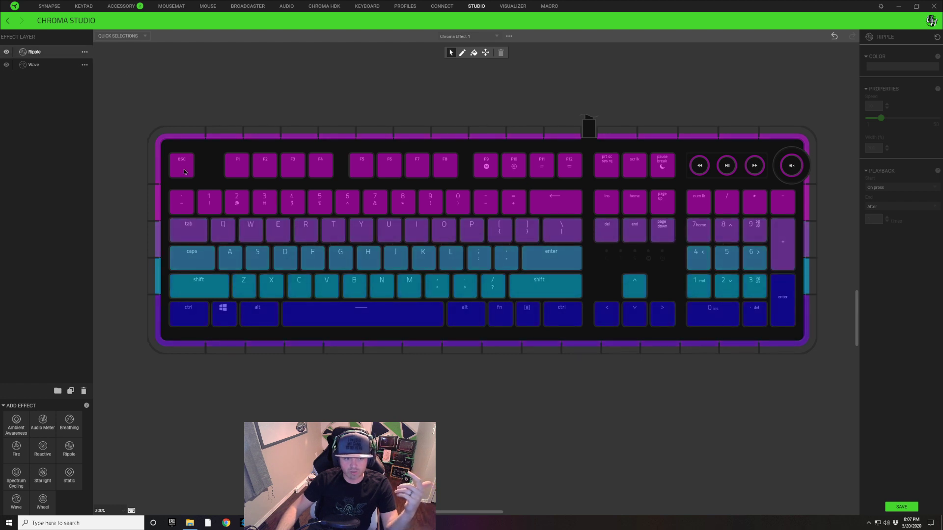
drag(184, 171, 799, 169)
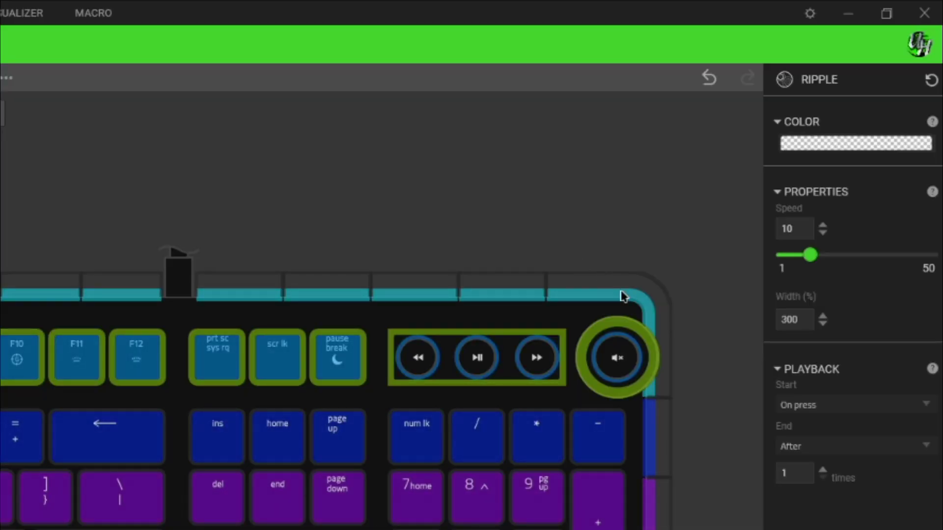
- Make the Ripple a solid white FFFFFF and have it start on selected keys
click(847, 143)
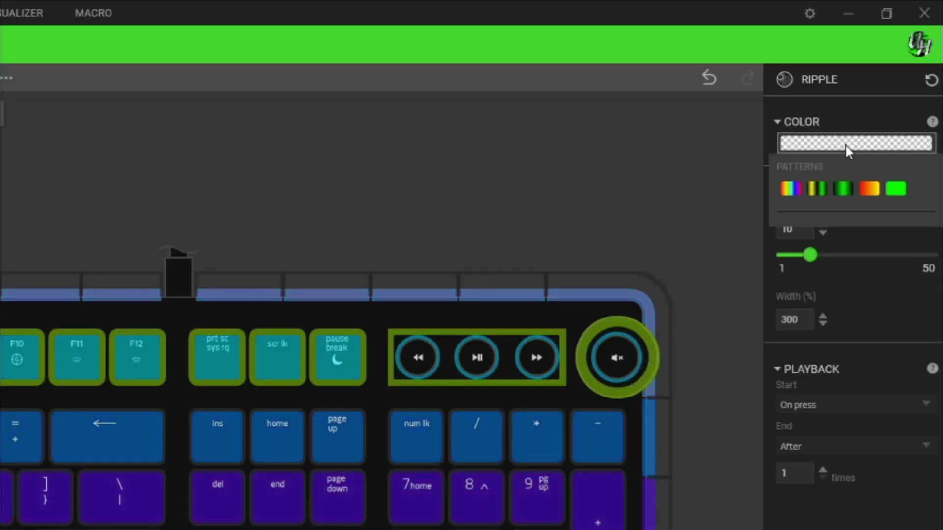
click(892, 190)
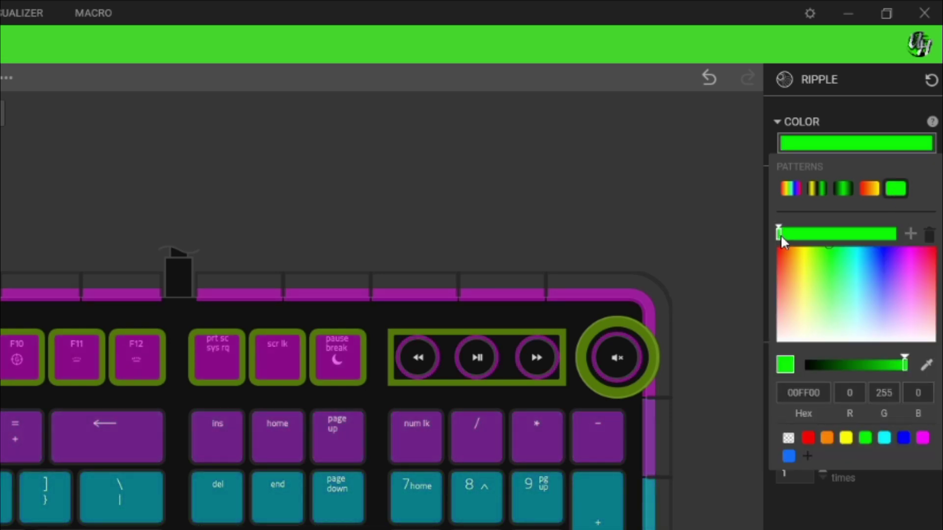
click(813, 393)
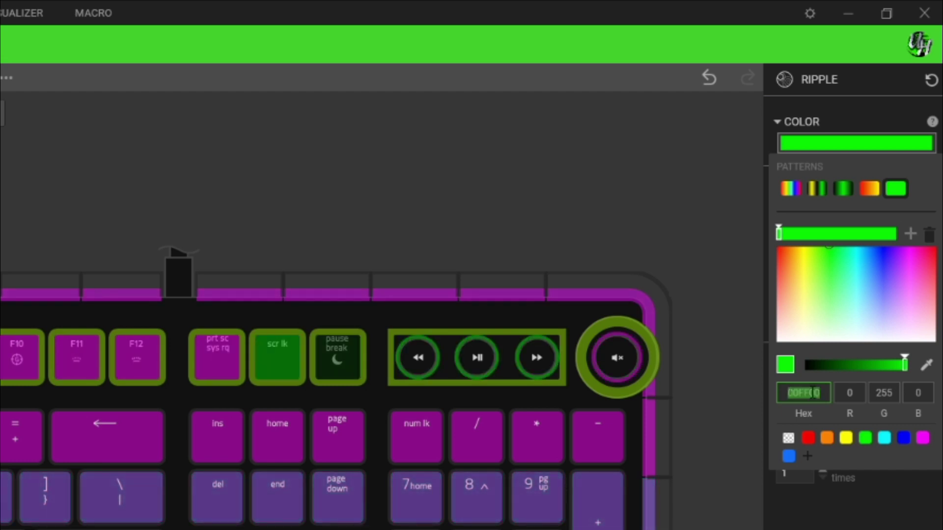
text(FFFFFF)
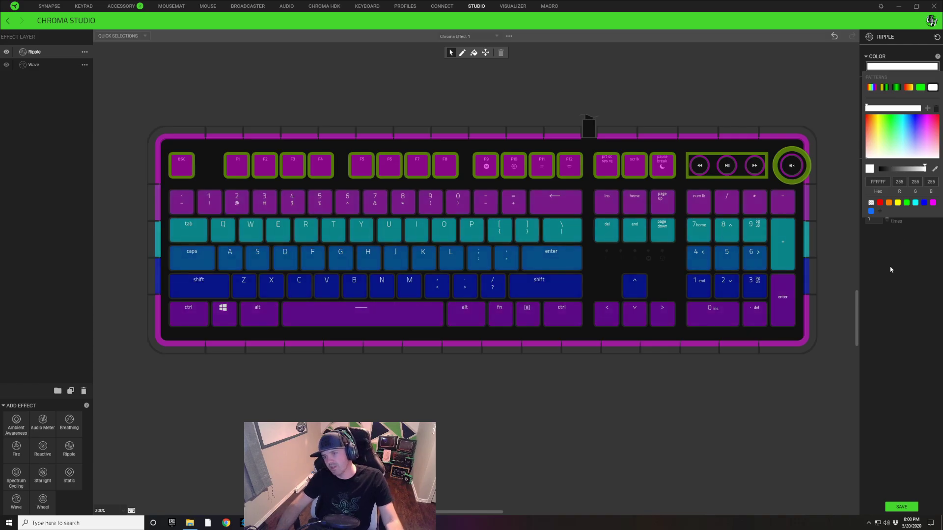
click(897, 259)
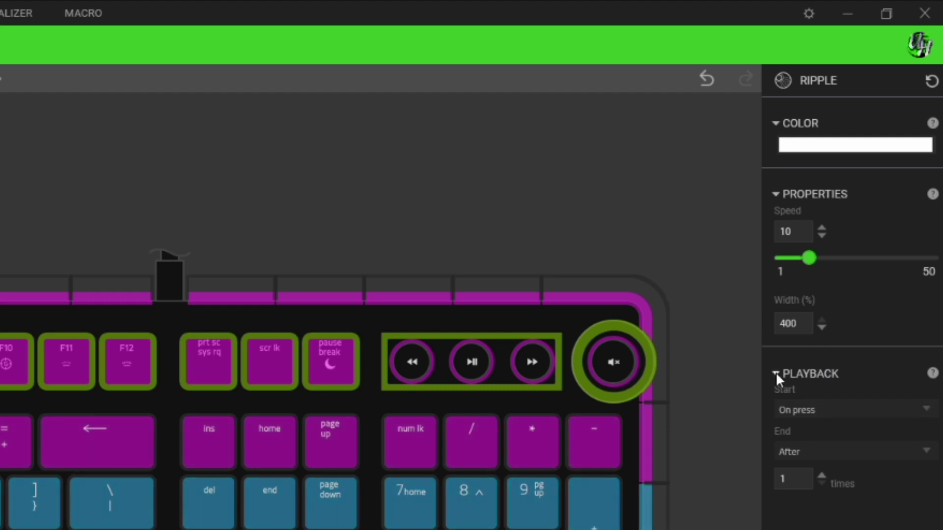
click(818, 410)
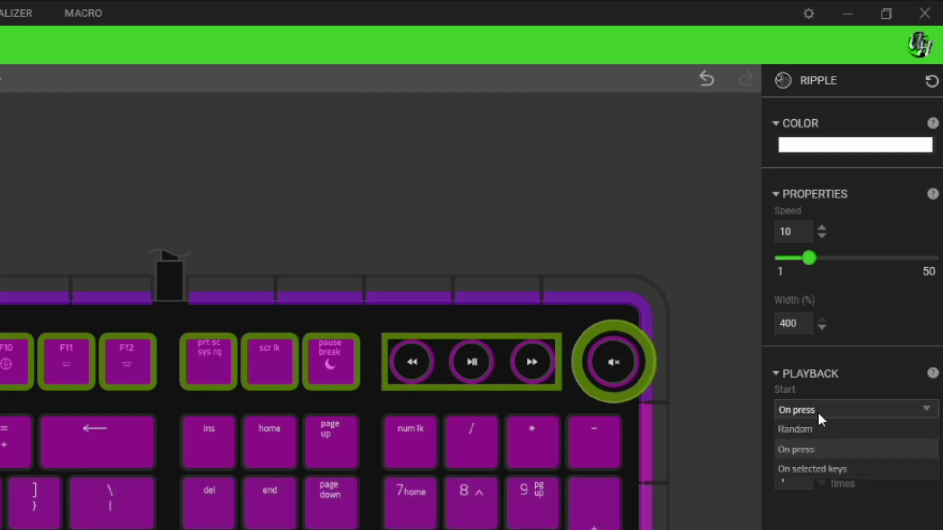
click(815, 467)
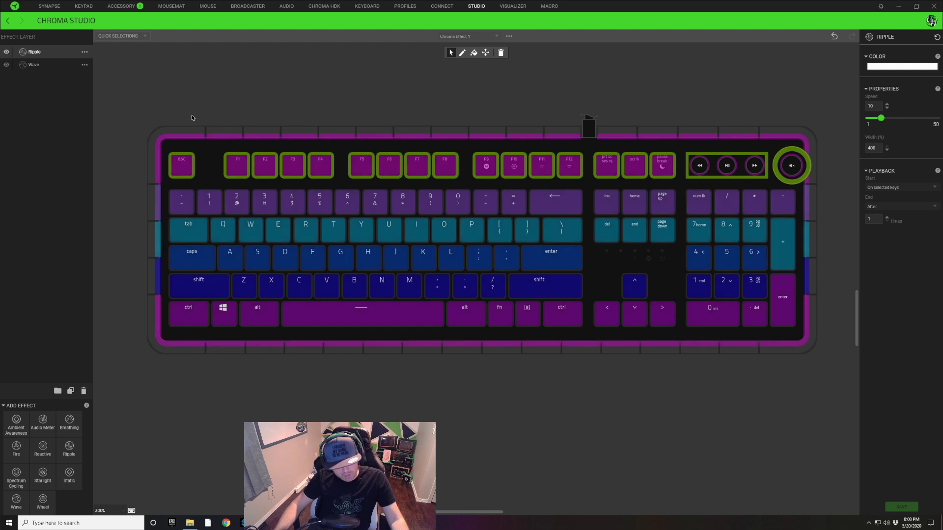
- Select the number row of keys and change its ripple colour to hex FEFFFF
click(237, 162)
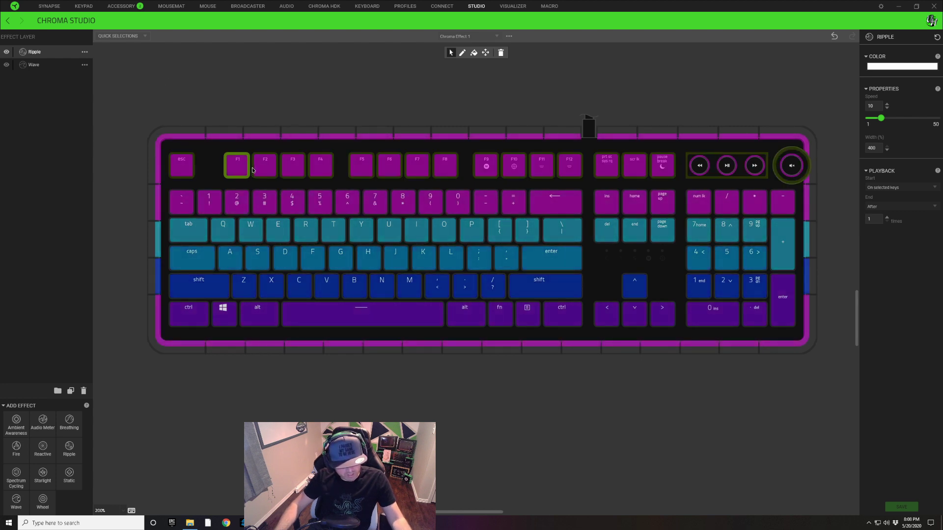
mouse_move(255, 169)
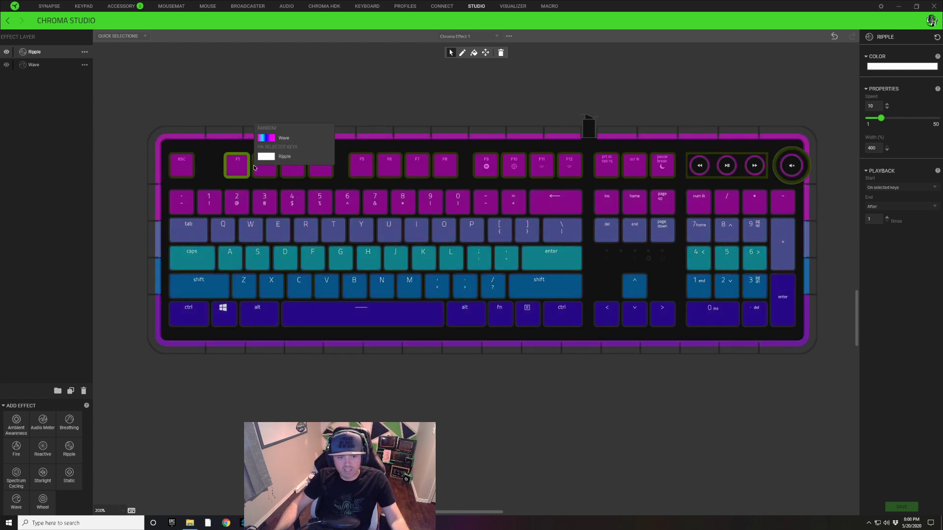
drag(174, 203, 774, 209)
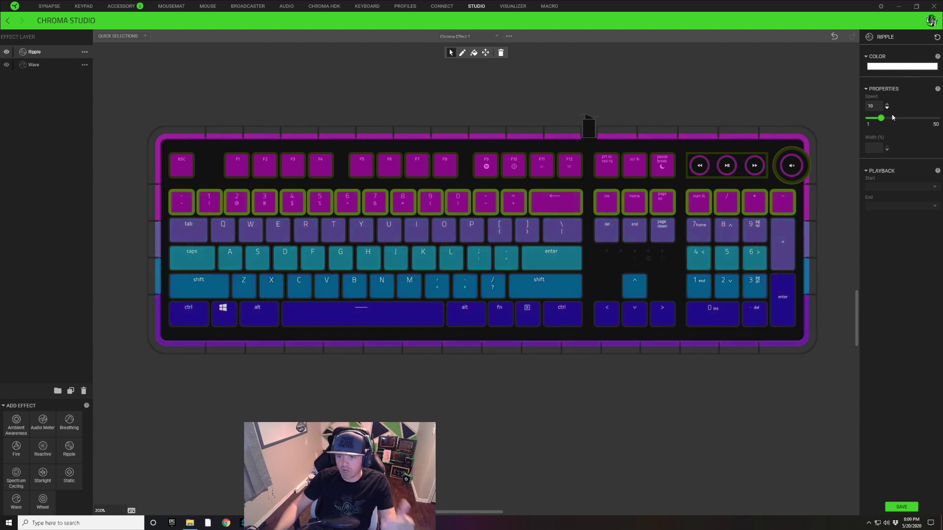
click(899, 70)
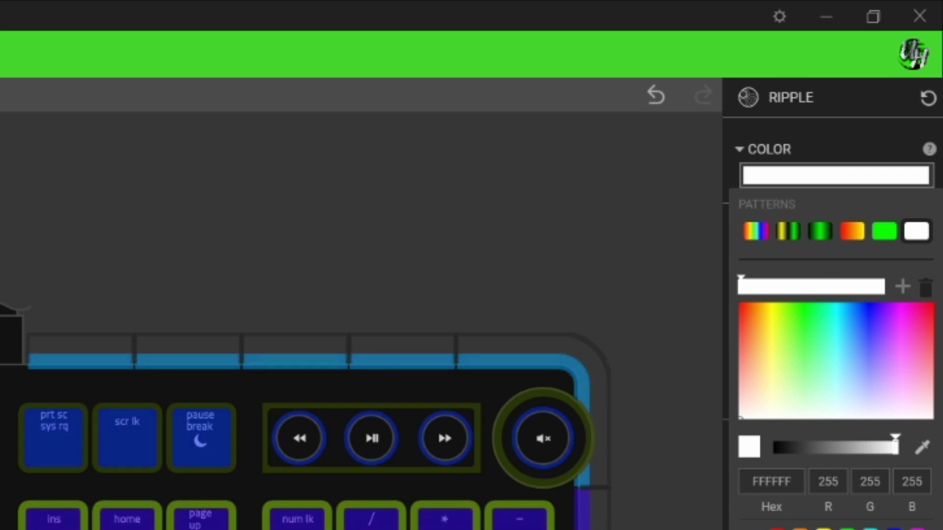
key(BackSpace)
text(E)
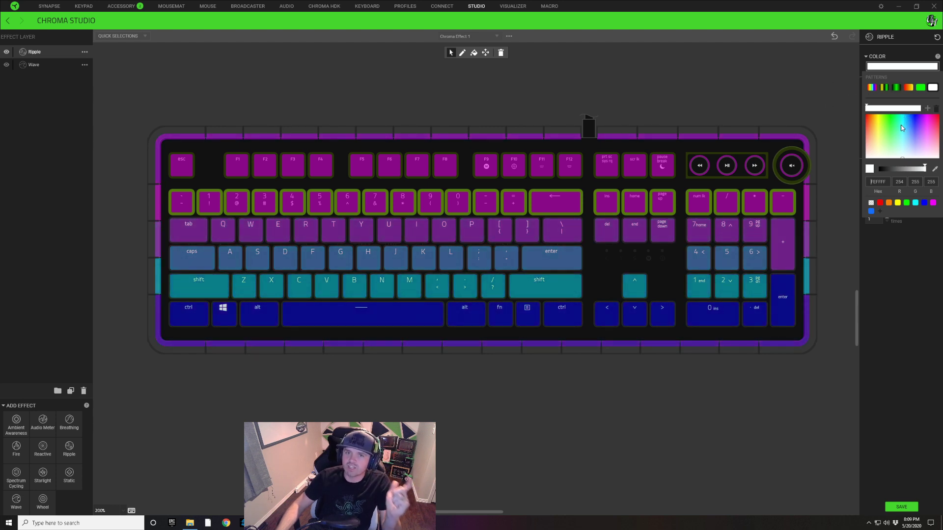
- Select the Tab row keys and change their ripple colour to hex FFFEFF
click(920, 276)
drag(187, 232, 759, 240)
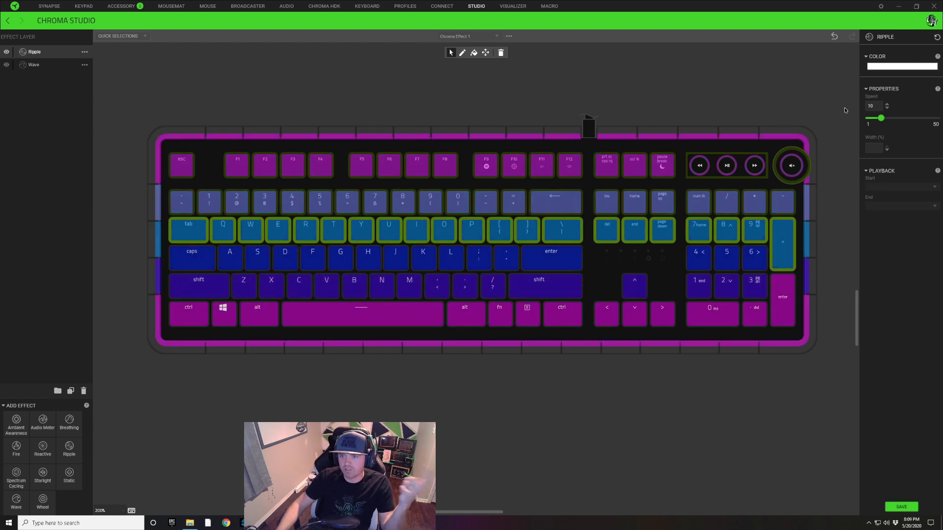
click(897, 68)
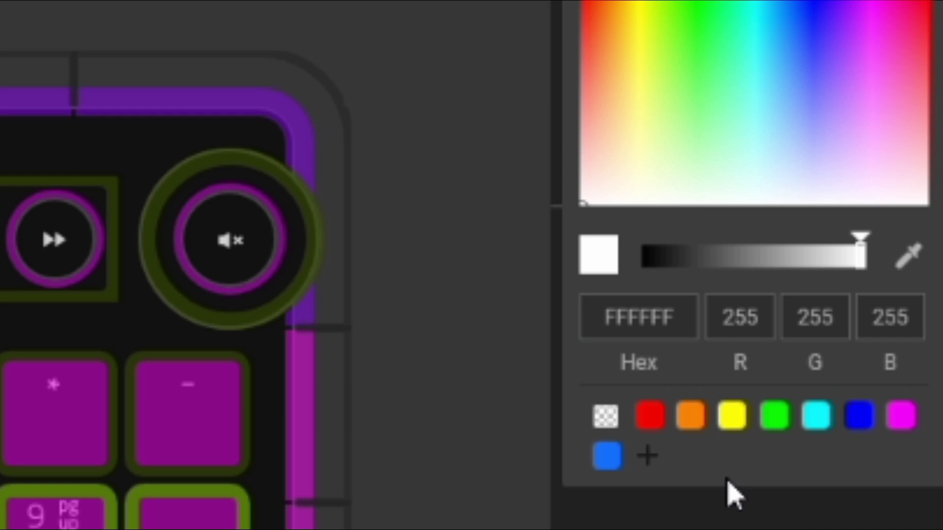
key(BackSpace)
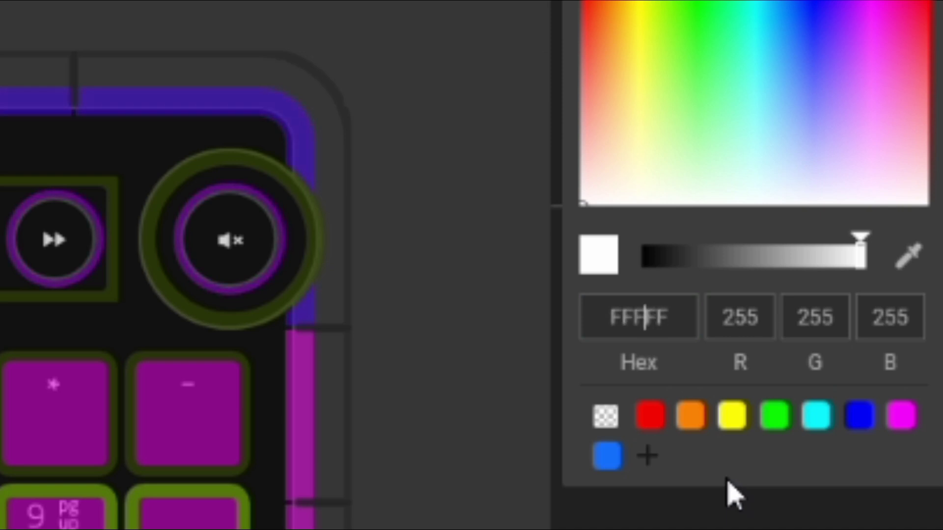
text(E)
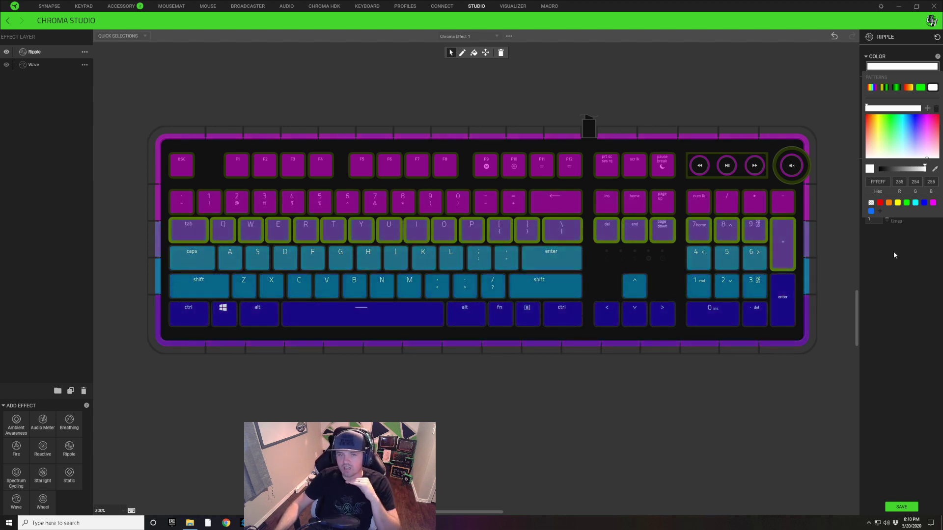
- Give the home row keys, caps lock to enter, the ripple colour FFFFFE
key(Escape)
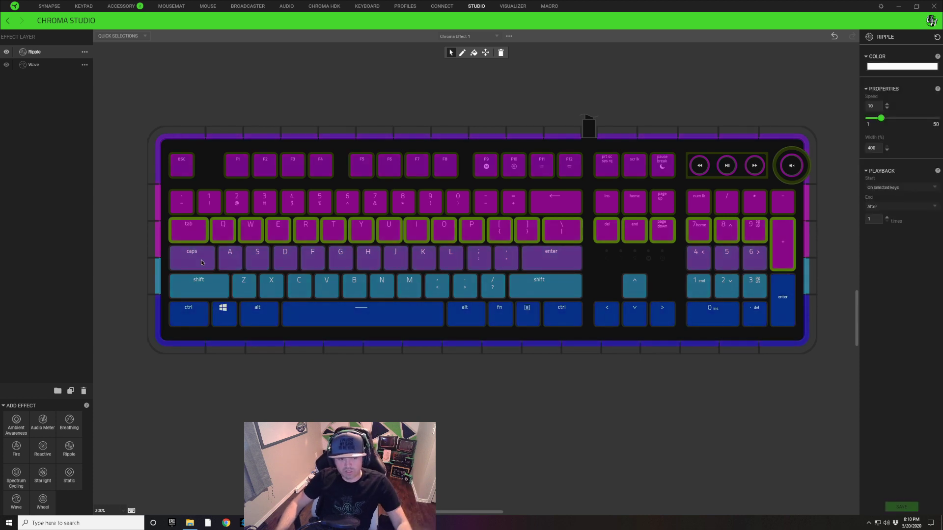
drag(202, 263, 764, 250)
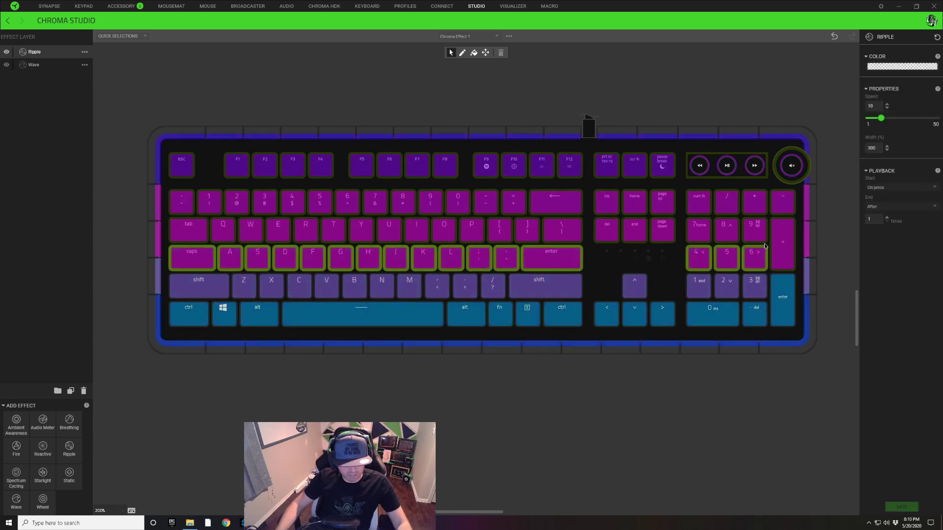
click(902, 66)
key(BackSpace)
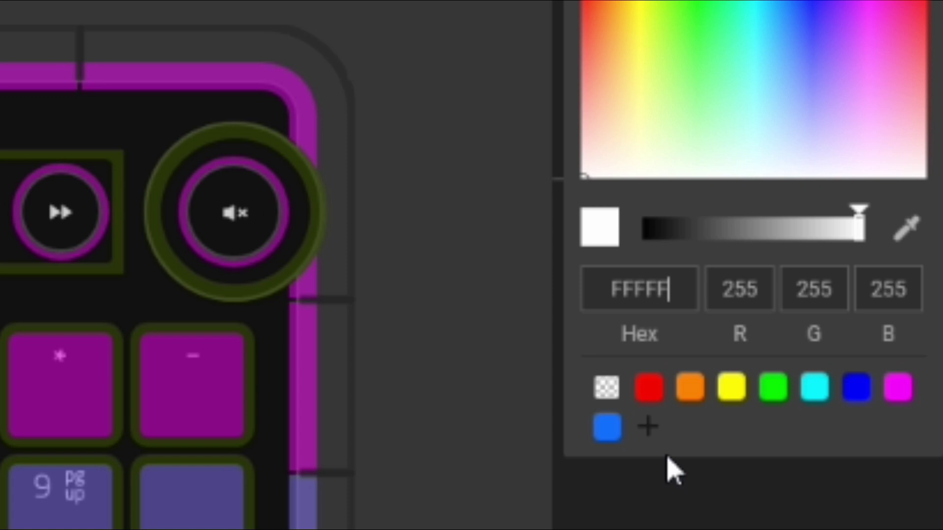
text(E)
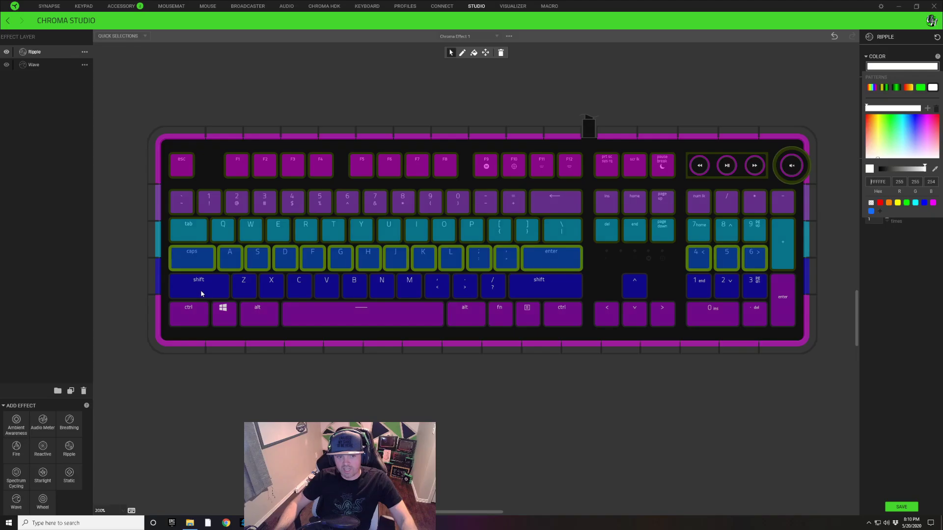
- Give the shift row keys the ripple colour FEFEFF
drag(202, 293, 772, 286)
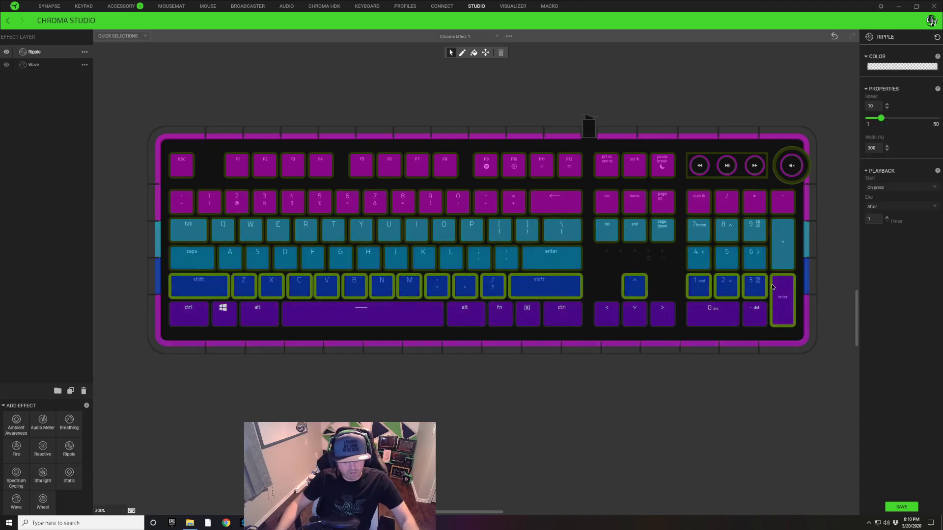
click(902, 66)
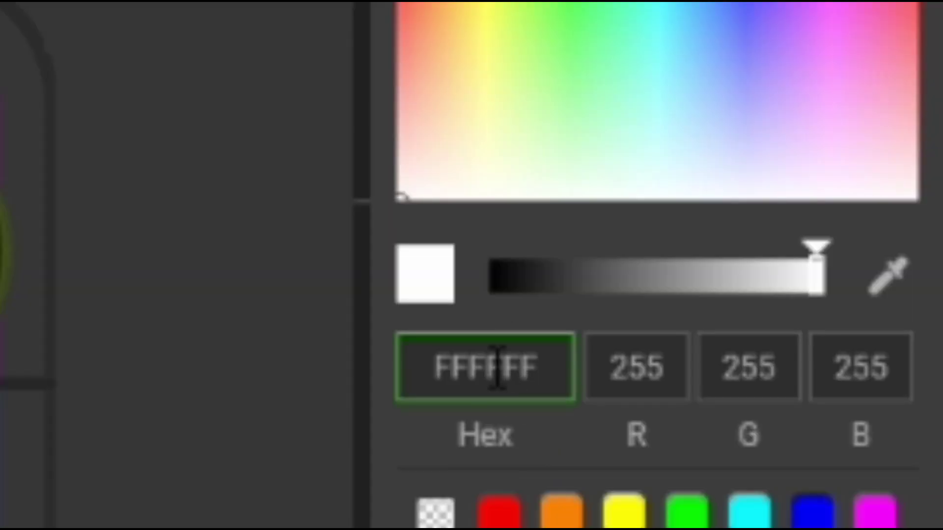
key(Left)
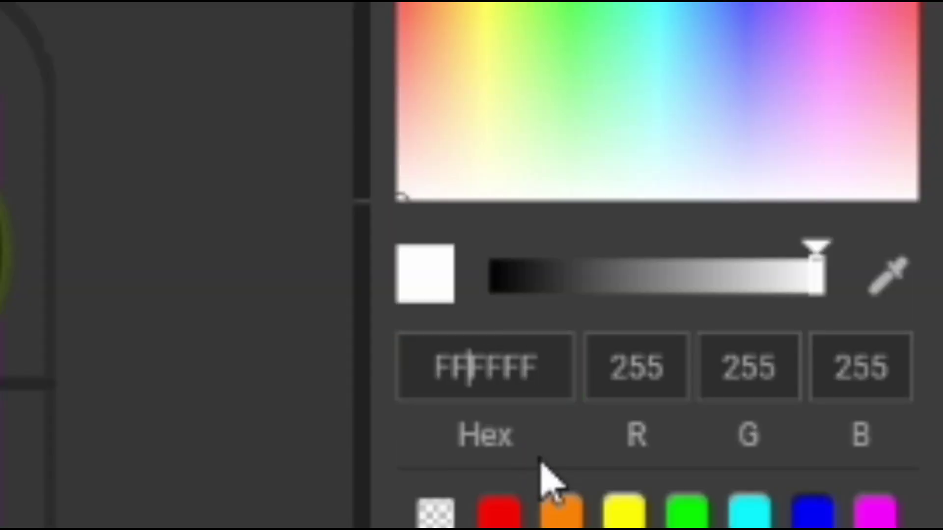
key(BackSpace)
text(E)
key(Right)
key(Right)
key(Right)
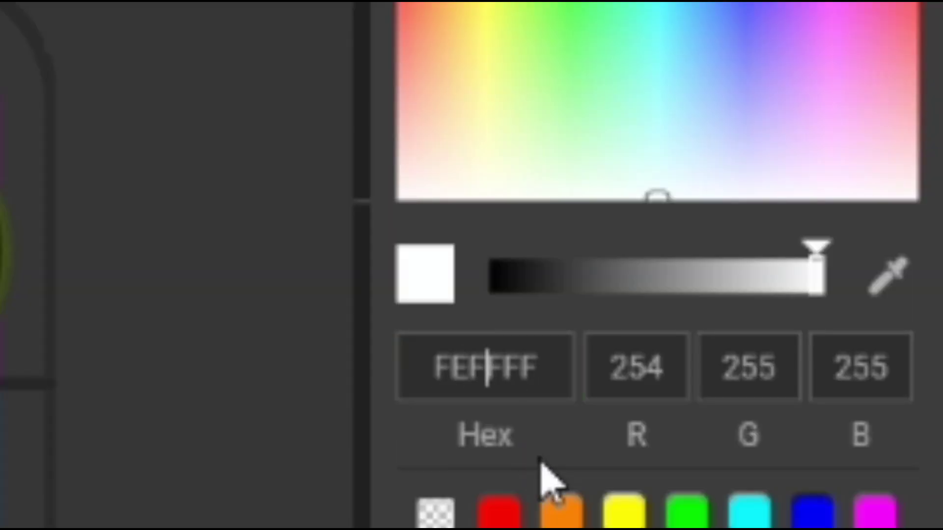
key(Delete)
text(E)
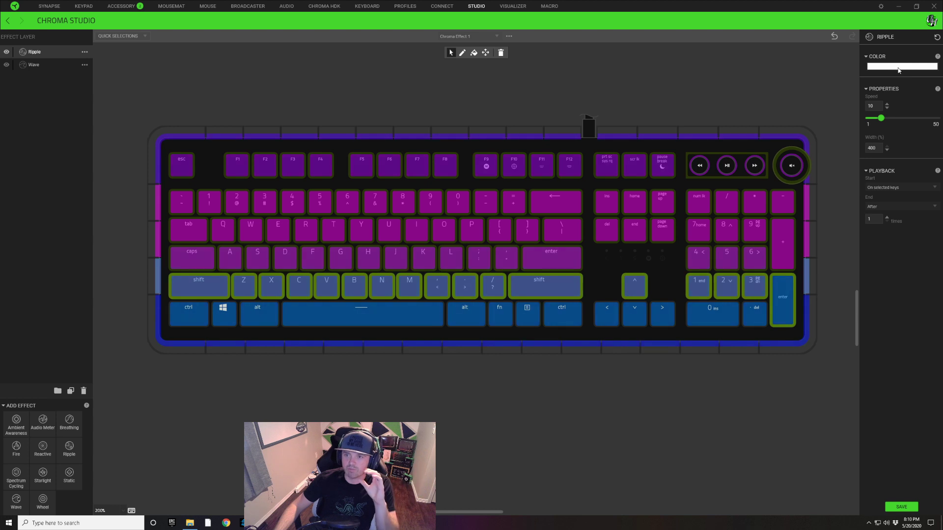
- Give the bottom row keys the ripple colour FEFFFE and save the Chroma Studio effect
drag(165, 315, 772, 317)
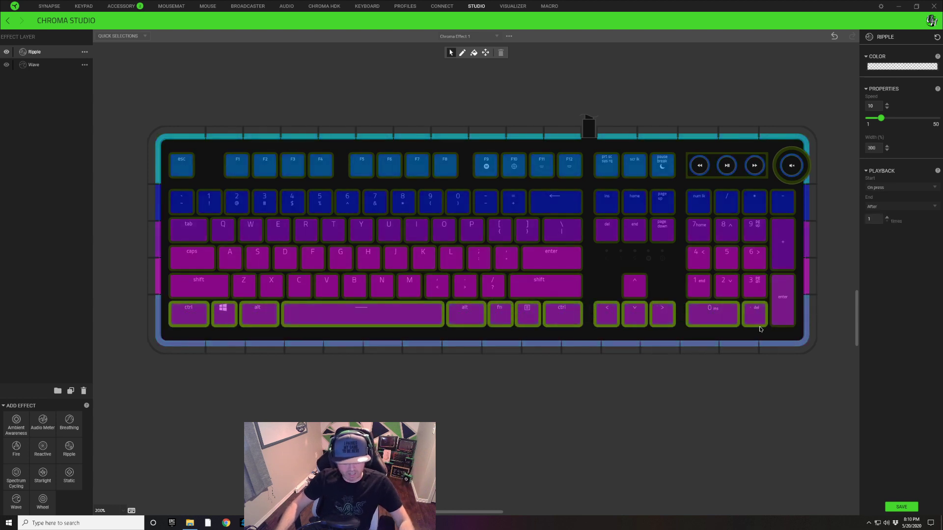
click(902, 66)
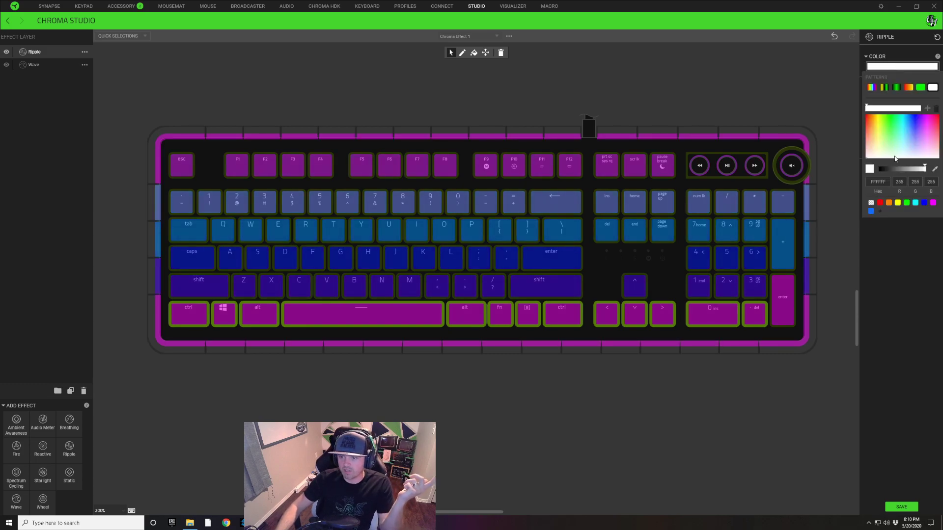
click(882, 178)
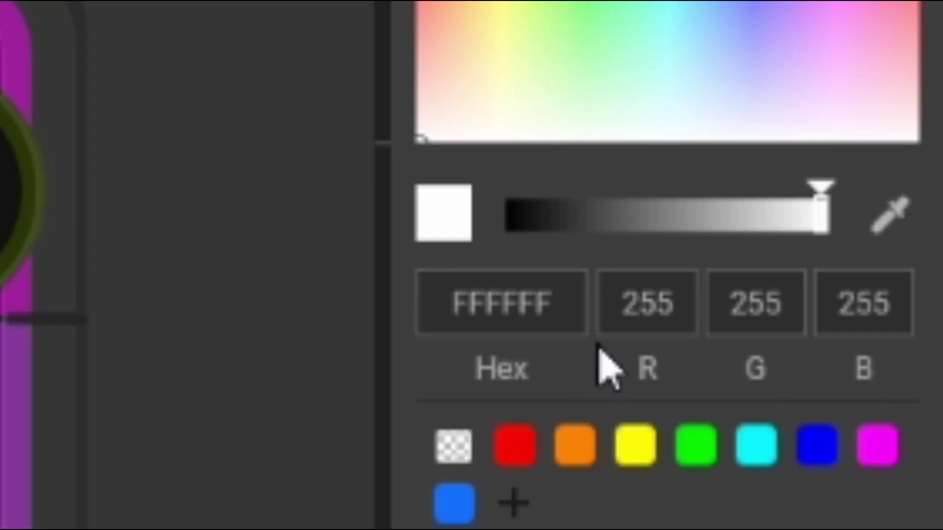
key(BackSpace)
text(E)
key(Home)
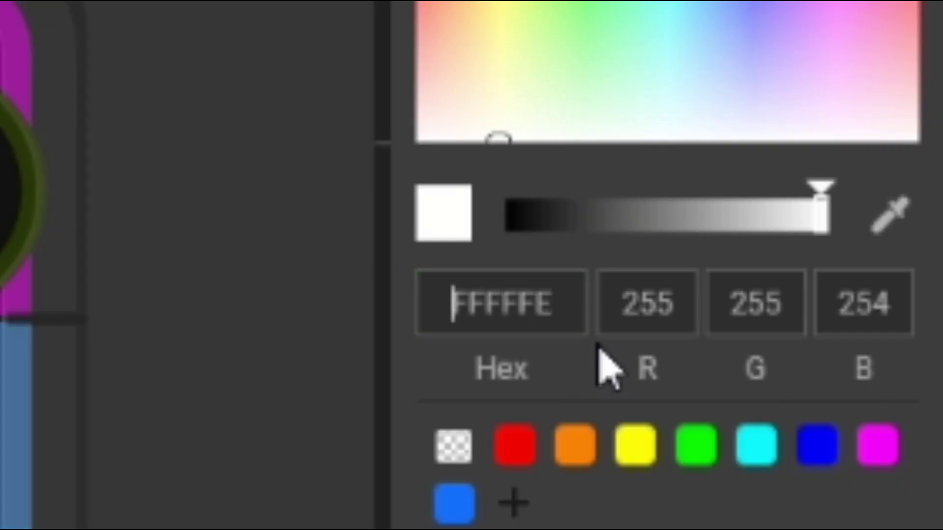
key(Right)
key(Delete)
text(E)
key(Home)
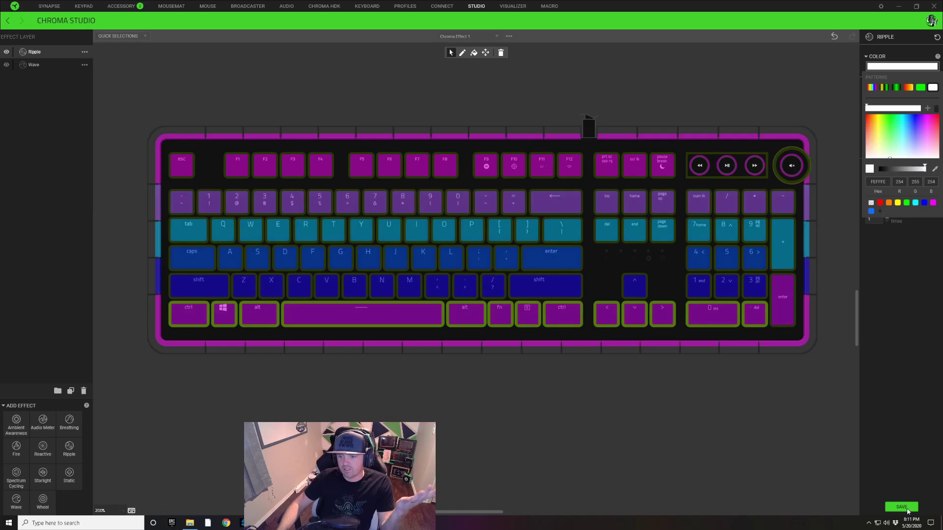
click(902, 507)
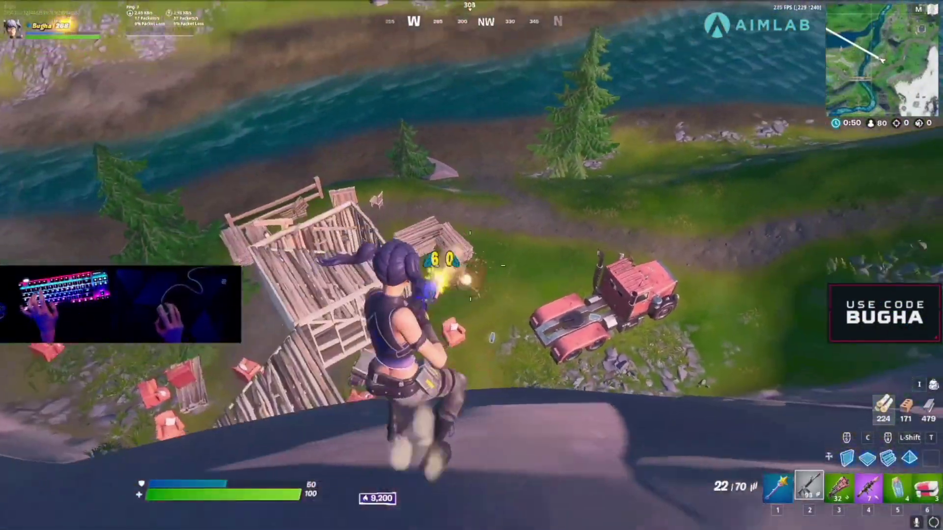
- Run the character forward after landing beside the wooden buildings in Fortnite
key(w)
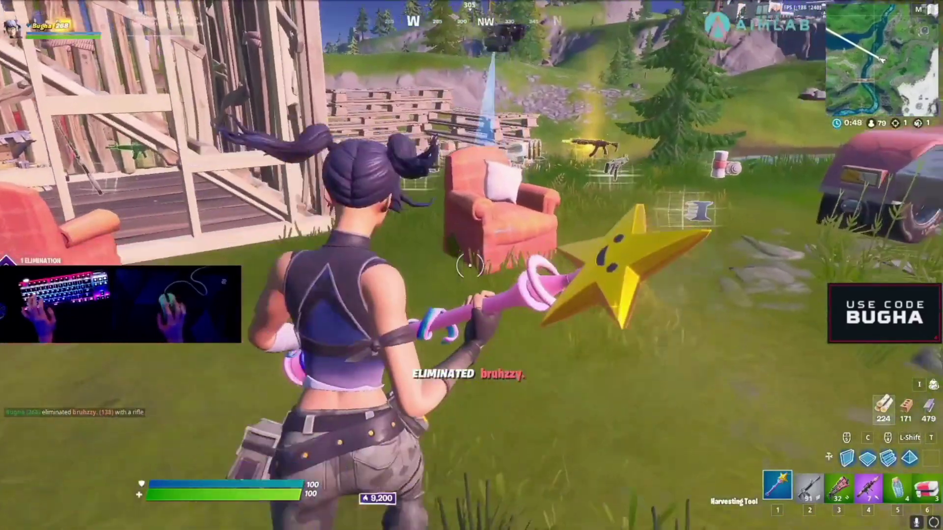